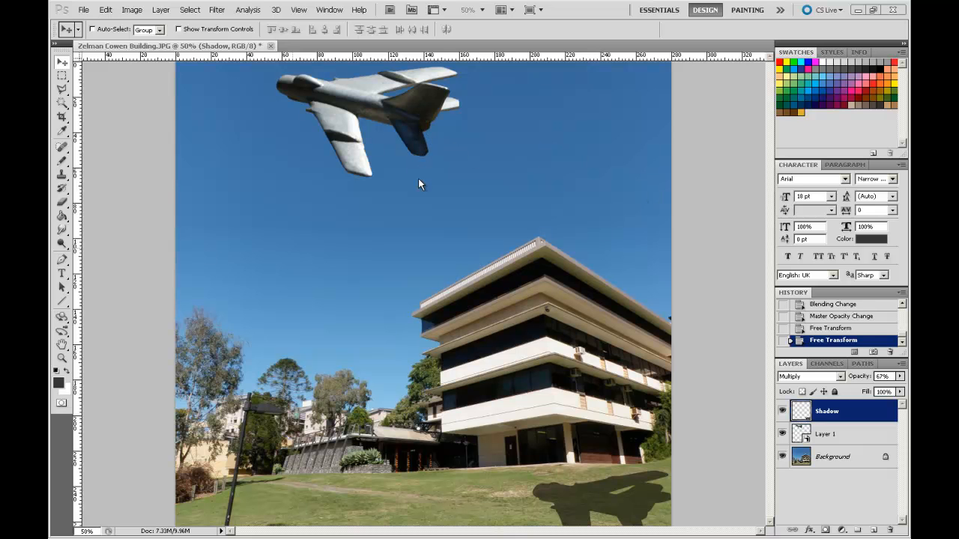
Open the FA-18-Afterburners.psd file from the Exercise 2 folder
{"action": "left_click", "coordinate": [84, 10]}
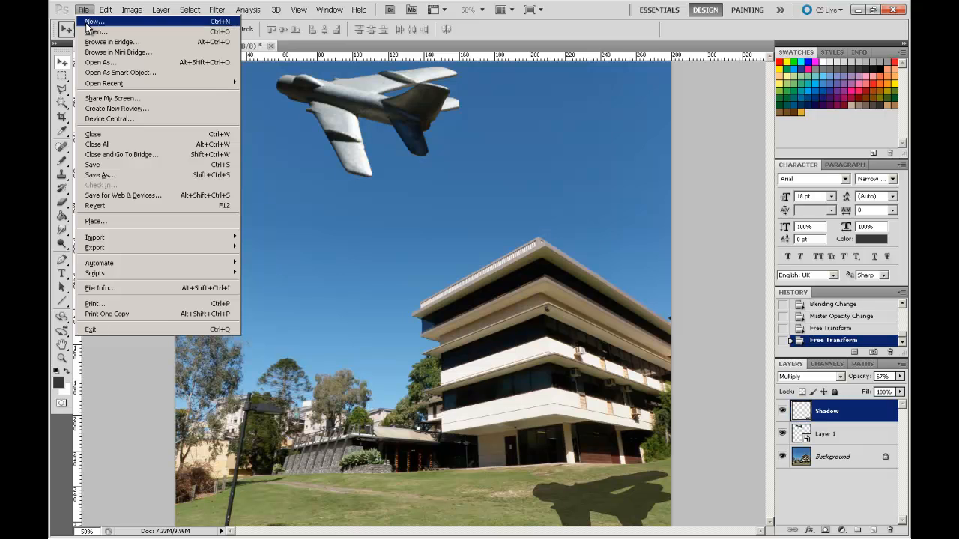
{"action": "left_click", "coordinate": [95, 32]}
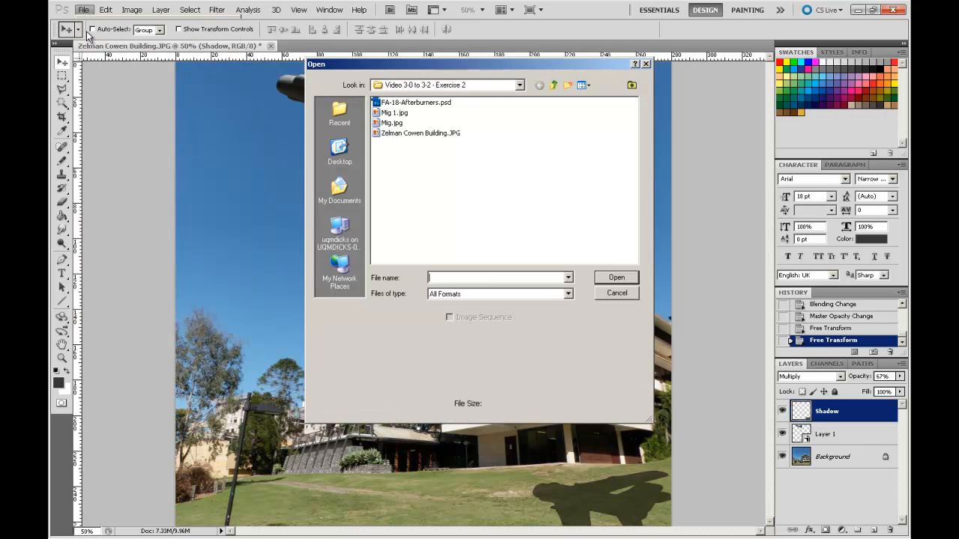
{"action": "double_click", "coordinate": [424, 103]}
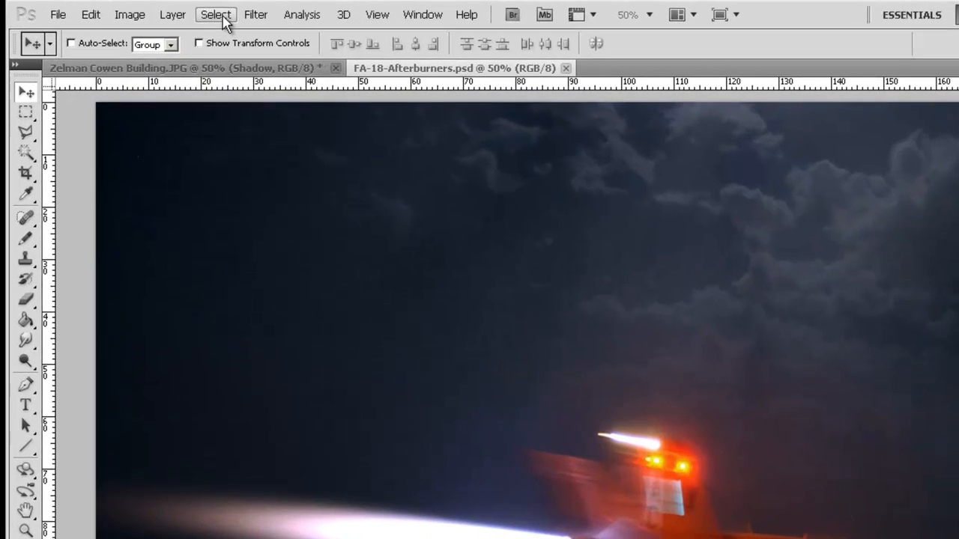
Load the saved Flare Selection in the afterburner image and paste the copied flare into Zelman Cowen Building.JPG
{"action": "left_click", "coordinate": [223, 17]}
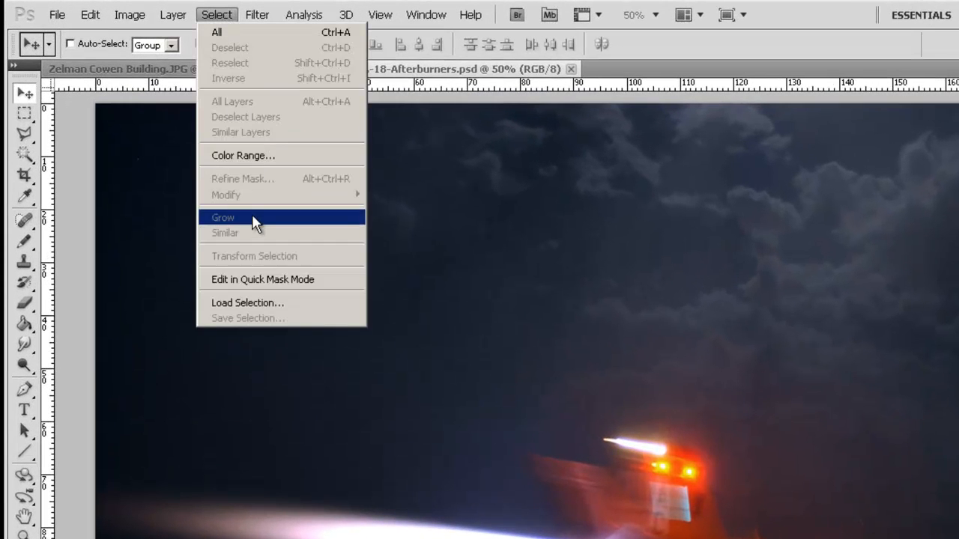
{"action": "left_click", "coordinate": [267, 303]}
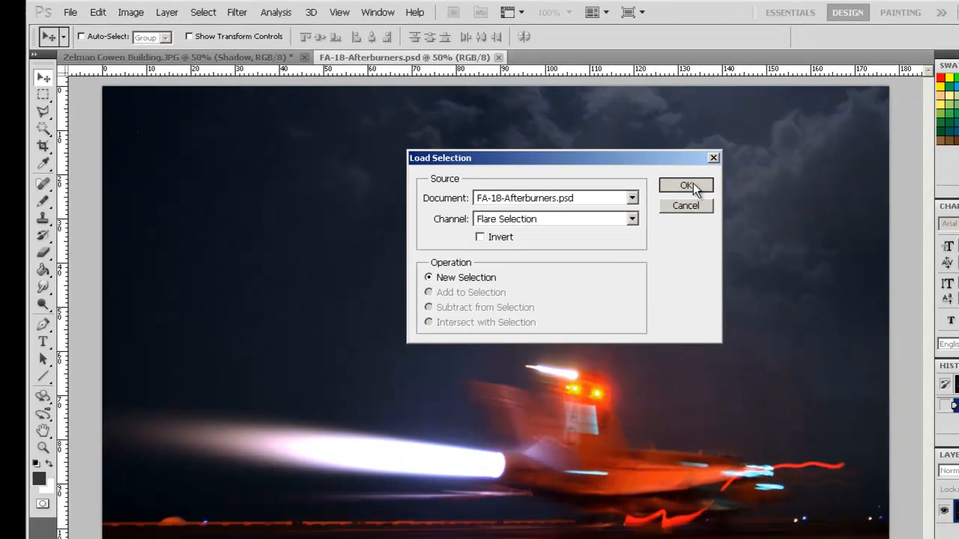
{"action": "left_click", "coordinate": [782, 224]}
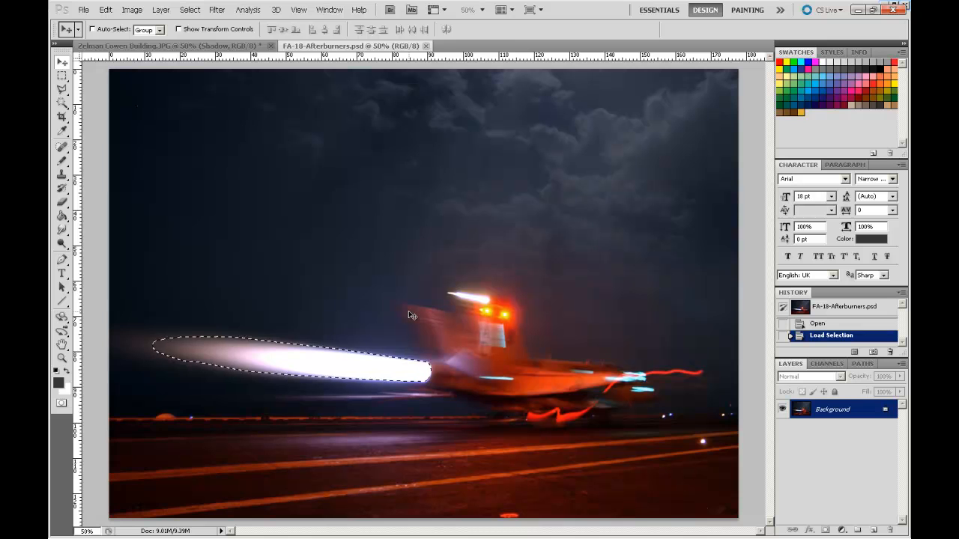
{"action": "left_click", "coordinate": [218, 45]}
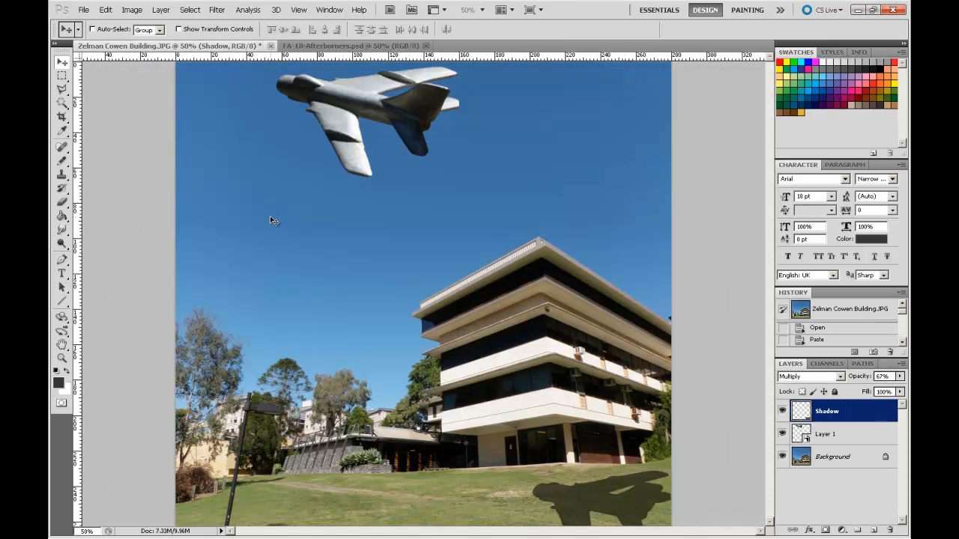
{"action": "key", "text": "ctrl+v"}
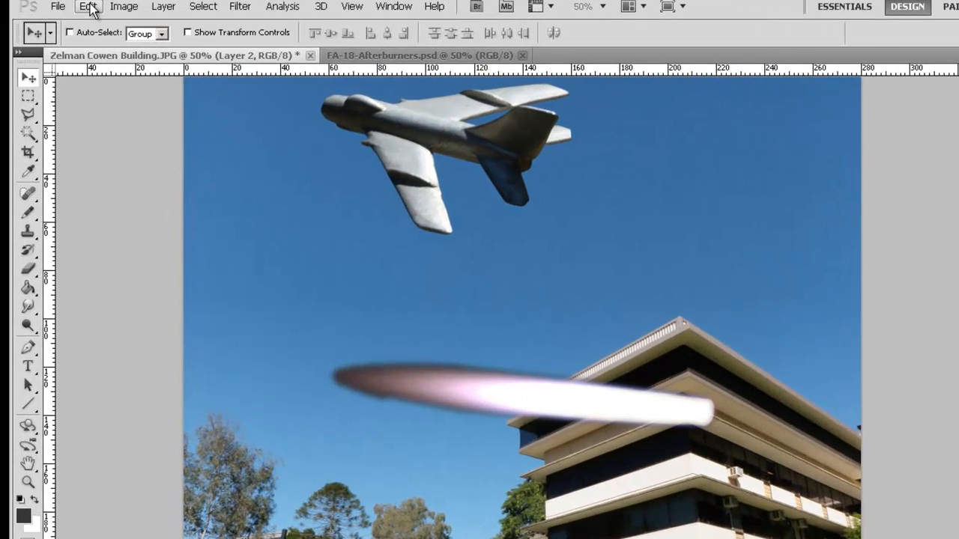
Rotate the pasted flare to about -168.6° and place its bright end at the plane's tail
{"action": "left_click", "coordinate": [106, 9]}
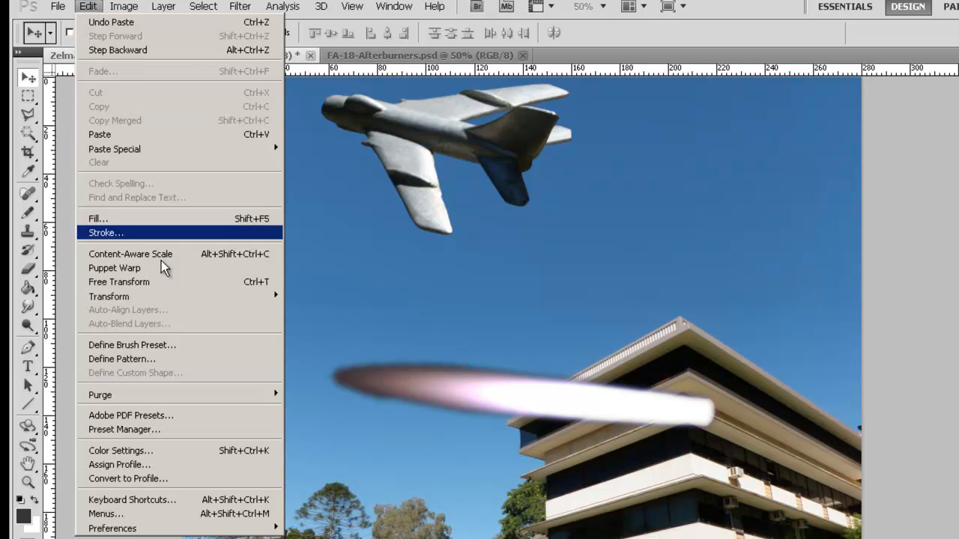
{"action": "mouse_move", "coordinate": [169, 299]}
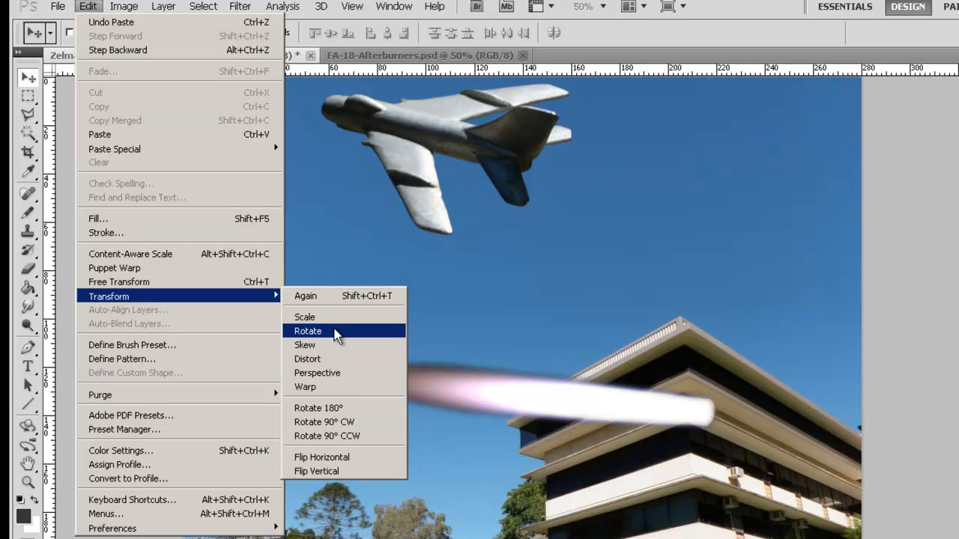
{"action": "left_click", "coordinate": [334, 333]}
{"action": "left_click_drag", "start_coordinate": [381, 478], "coordinate": [636, 464]}
{"action": "left_click_drag", "start_coordinate": [582, 538], "coordinate": [698, 470]}
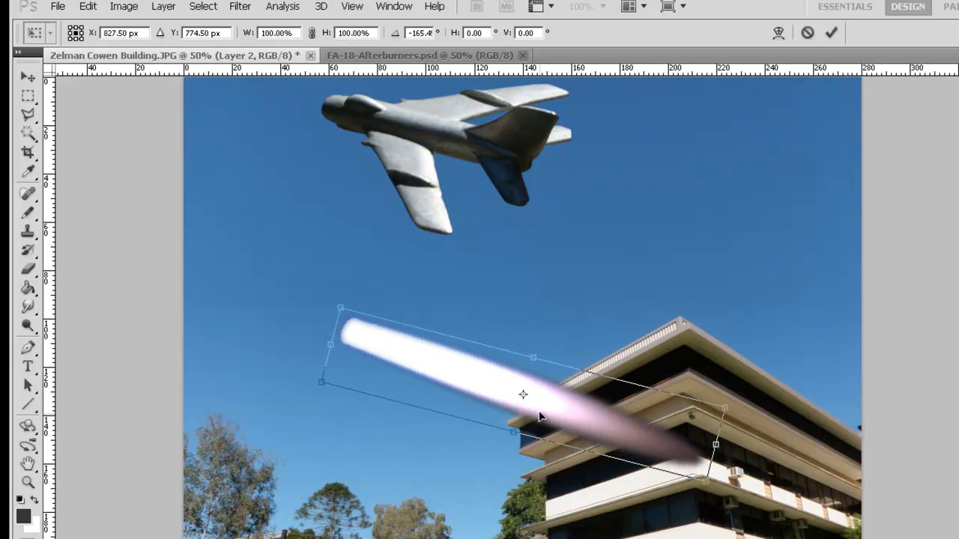
{"action": "left_click_drag", "start_coordinate": [561, 401], "coordinate": [720, 238]}
{"action": "left_click_drag", "start_coordinate": [894, 308], "coordinate": [896, 300]}
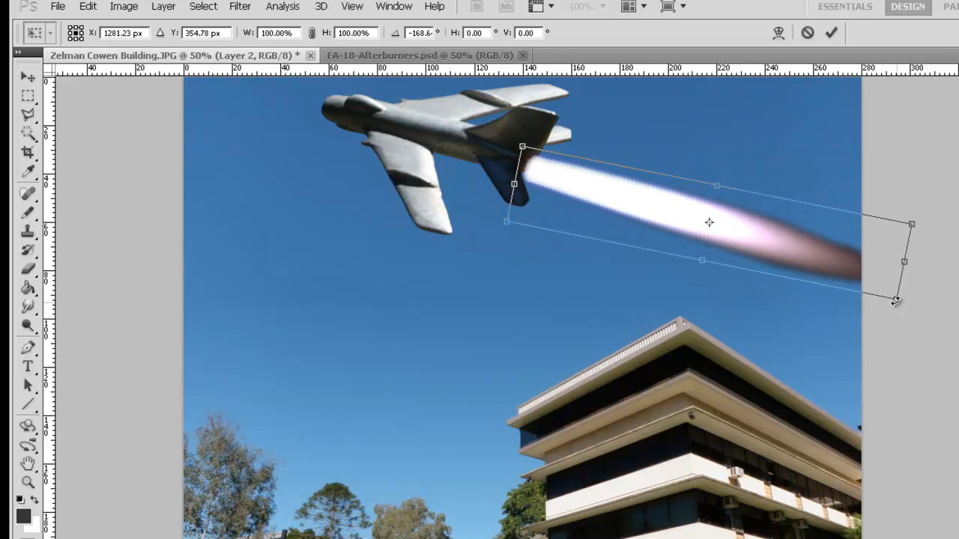
Nudge the rotated flare up 6 px to line up with the plane's tail and apply the transformation
{"action": "key", "text": "Up"}
{"action": "key", "text": "Up"}
{"action": "key", "text": "Up"}
{"action": "key", "text": "Up"}
{"action": "key", "text": "Up"}
{"action": "key", "text": "Up"}
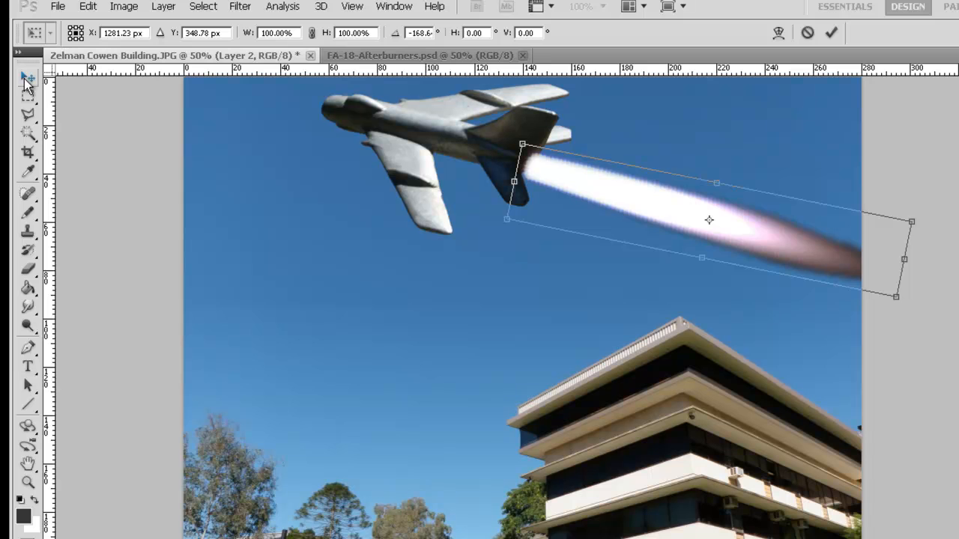
{"action": "left_click", "coordinate": [26, 79]}
{"action": "left_click", "coordinate": [528, 283]}
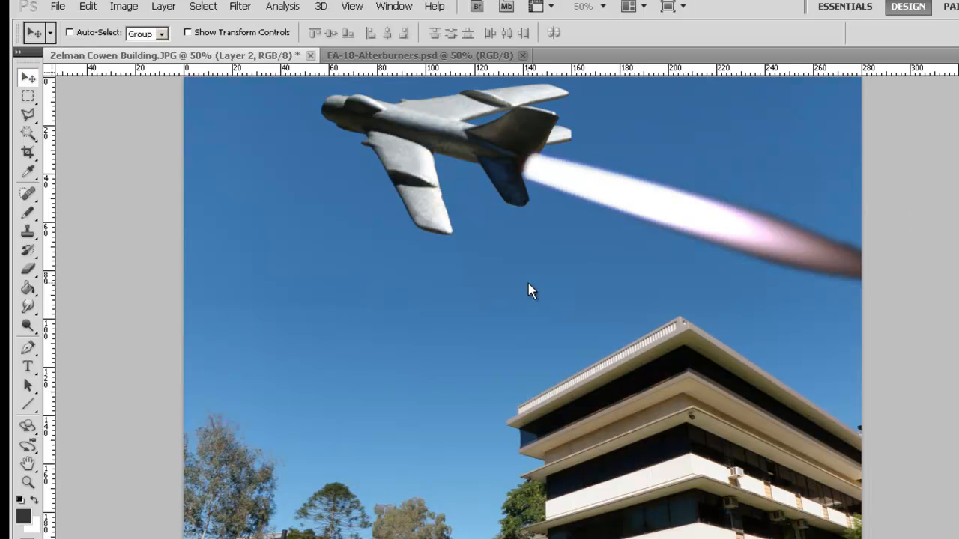
Scale the flare proportionally to about 80%, keeping its bright end at the plane's tail, and apply the transformation
{"action": "left_click", "coordinate": [87, 7]}
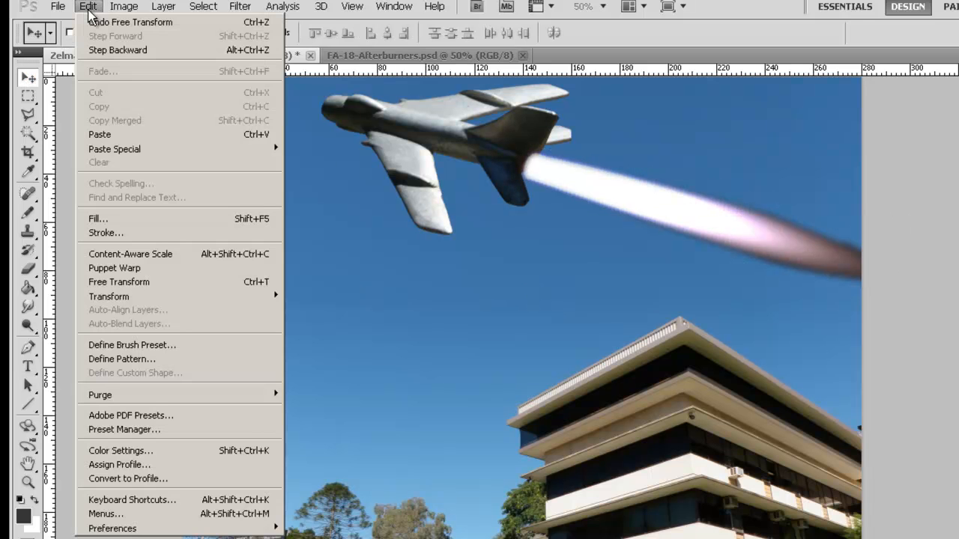
{"action": "mouse_move", "coordinate": [120, 302]}
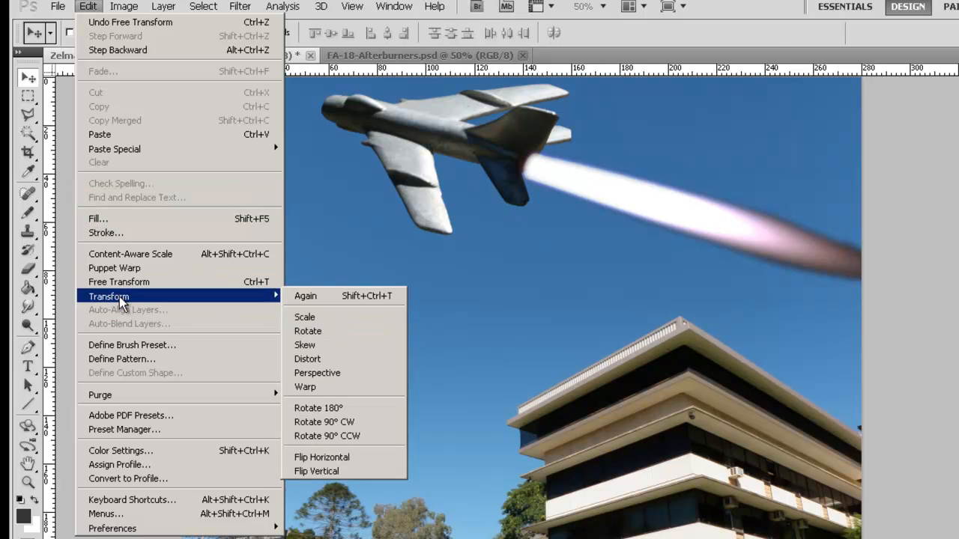
{"action": "left_click", "coordinate": [345, 317]}
{"action": "left_click_drag", "start_coordinate": [901, 290], "coordinate": [828, 256]}
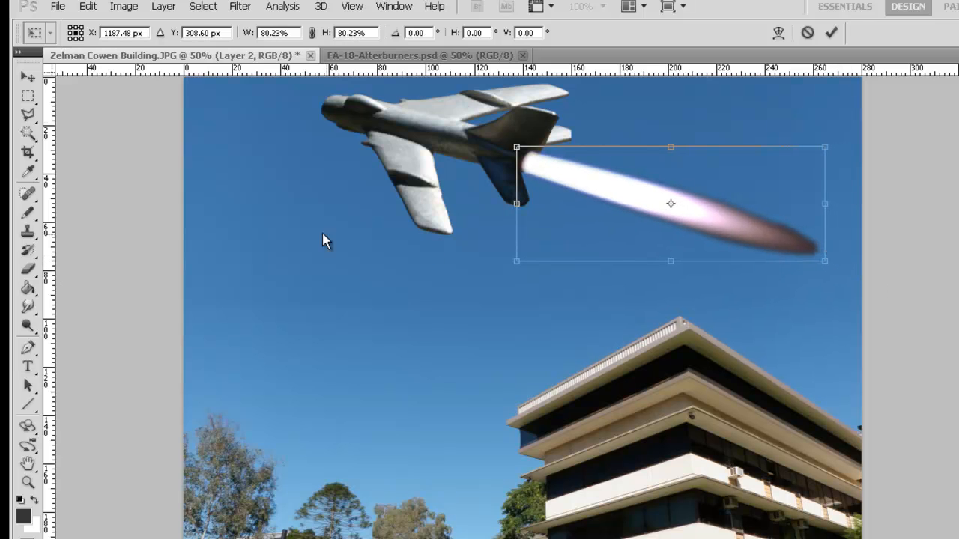
{"action": "left_click", "coordinate": [28, 80]}
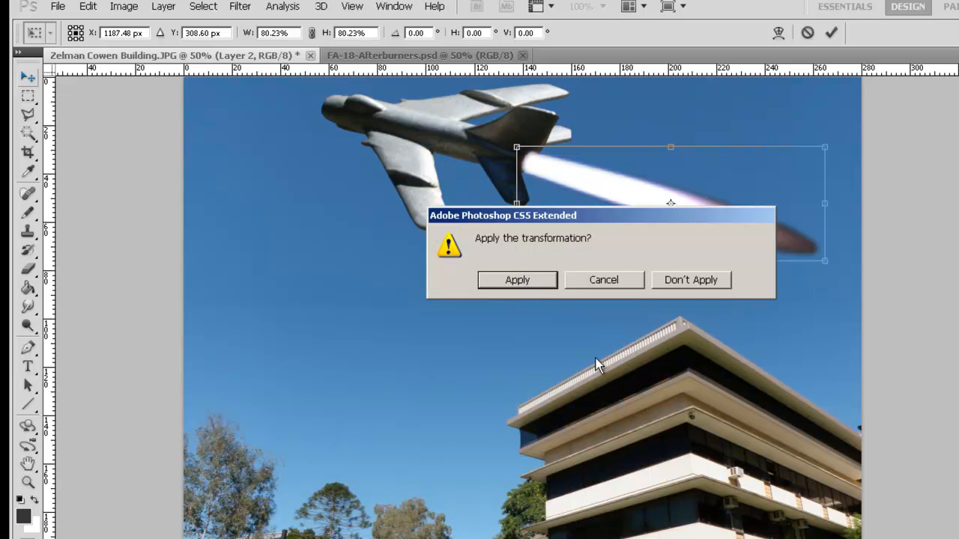
{"action": "left_click", "coordinate": [539, 284]}
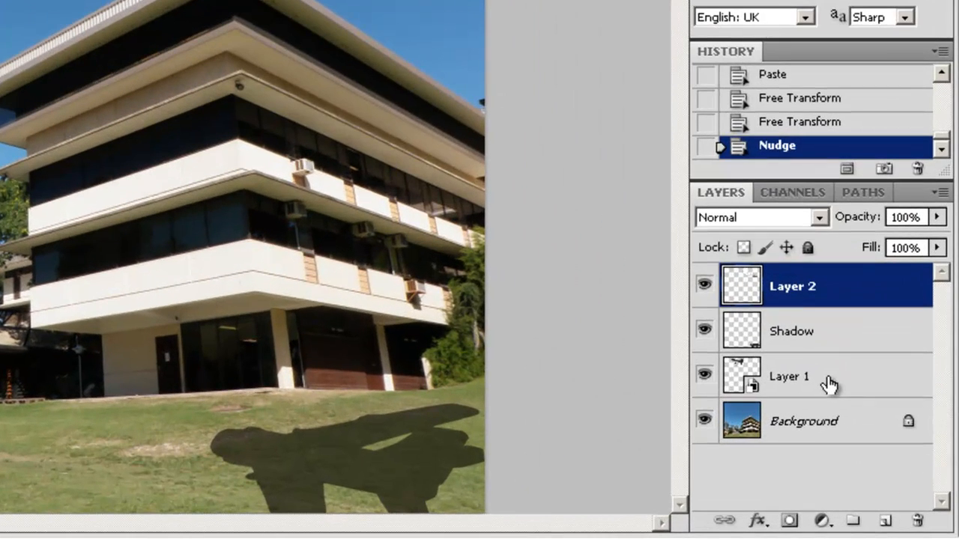
Select only Layer 2 and Layer 1 together and nudge the flare and plane down in the sky
{"action": "left_click", "coordinate": [845, 461], "text": "shift"}
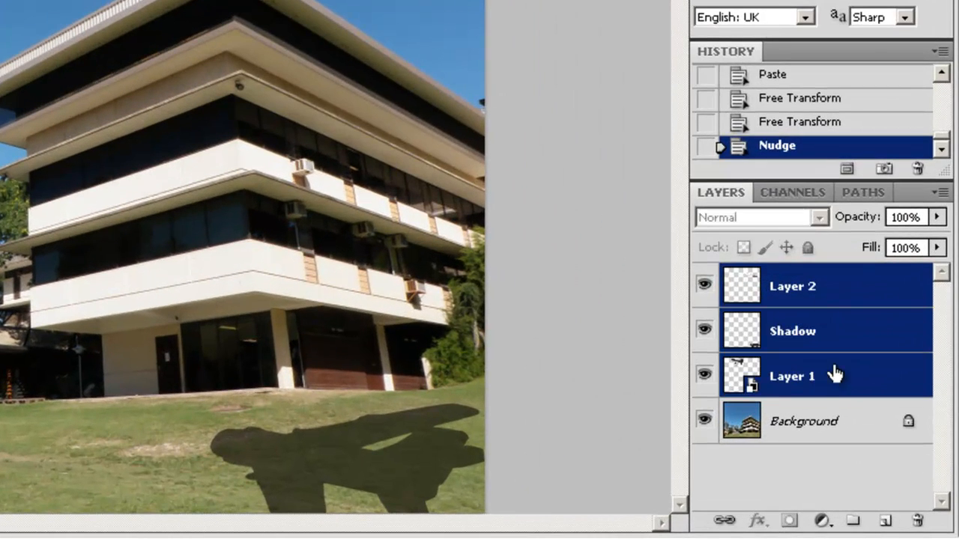
{"action": "left_click", "coordinate": [839, 297]}
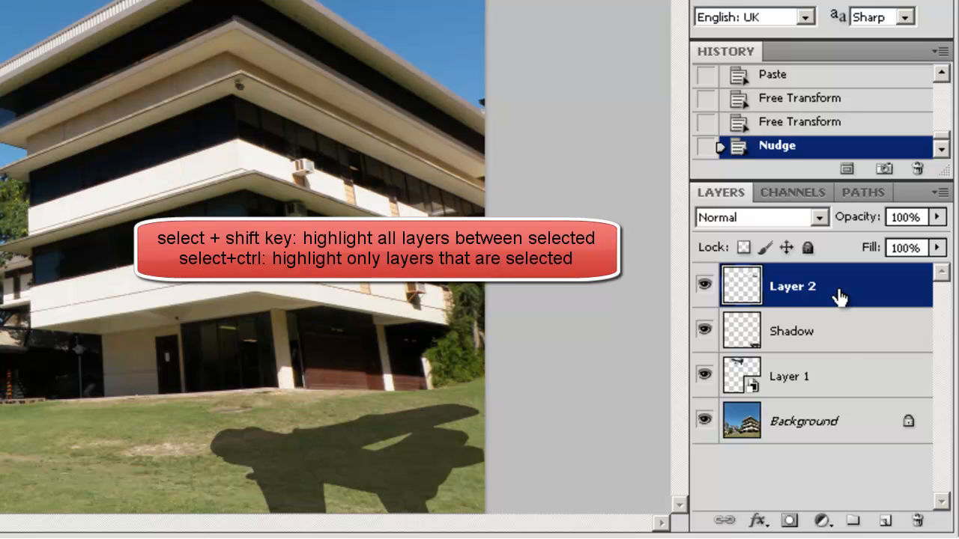
{"action": "left_click", "coordinate": [839, 384], "text": "ctrl"}
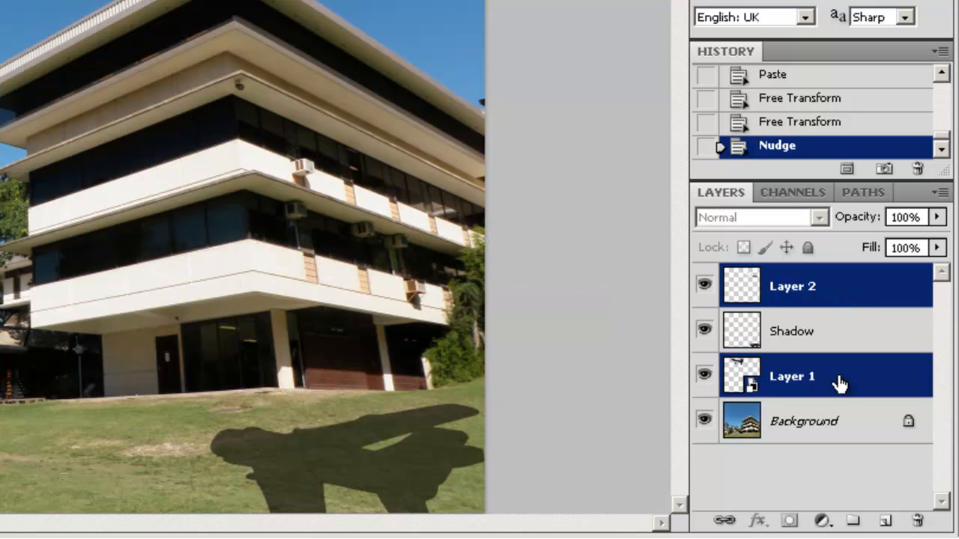
{"action": "key", "text": "Down"}
{"action": "key", "text": "Down"}
{"action": "key", "text": "Down"}
{"action": "key", "text": "Down"}
{"action": "key", "text": "Down"}
{"action": "key", "text": "Down"}
{"action": "key", "text": "Down"}
{"action": "key", "text": "Down"}
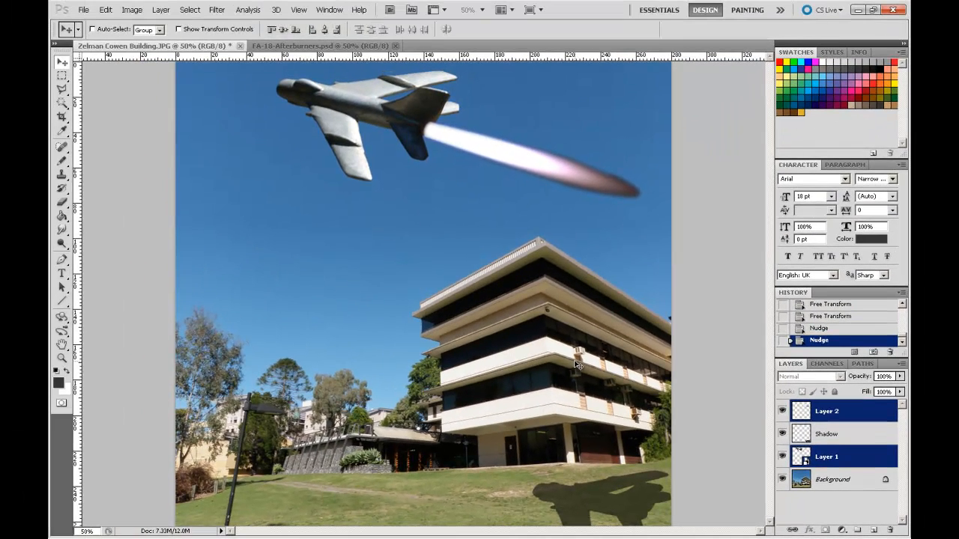
{"action": "key", "text": "Down"}
{"action": "key", "text": "Down"}
{"action": "key", "text": "Down"}
{"action": "key", "text": "Down"}
{"action": "key", "text": "Down"}
{"action": "key", "text": "Down"}
{"action": "key", "text": "Down"}
{"action": "key", "text": "Down"}
{"action": "key", "text": "Down"}
{"action": "key", "text": "Down"}
{"action": "key", "text": "Down"}
{"action": "key", "text": "Down"}
{"action": "key", "text": "Down"}
{"action": "key", "text": "Down"}
{"action": "key", "text": "Down"}
{"action": "key", "text": "Down"}
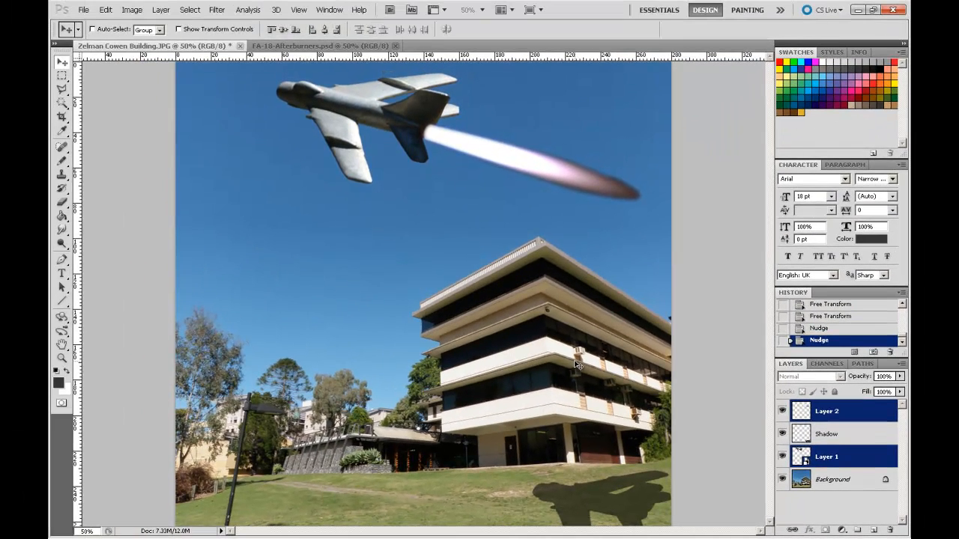
{"action": "key", "text": "Down"}
{"action": "key", "text": "Down"}
{"action": "key", "text": "Down"}
{"action": "key", "text": "Down"}
{"action": "key", "text": "Down"}
{"action": "key", "text": "Down"}
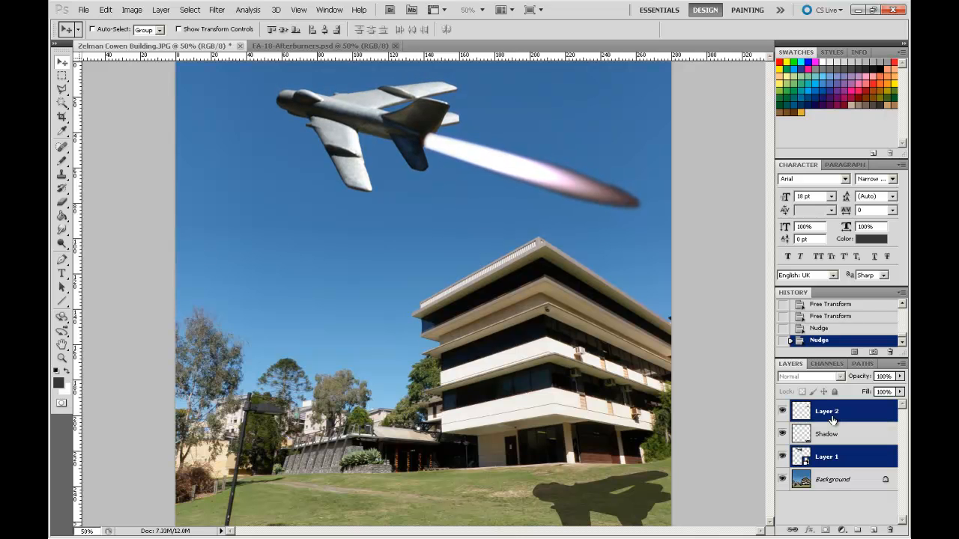
Rename Layer 1 as Plane and Layer 2 as Flare
{"action": "left_click", "coordinate": [827, 455], "text": "ctrl"}
{"action": "double_click", "coordinate": [826, 456]}
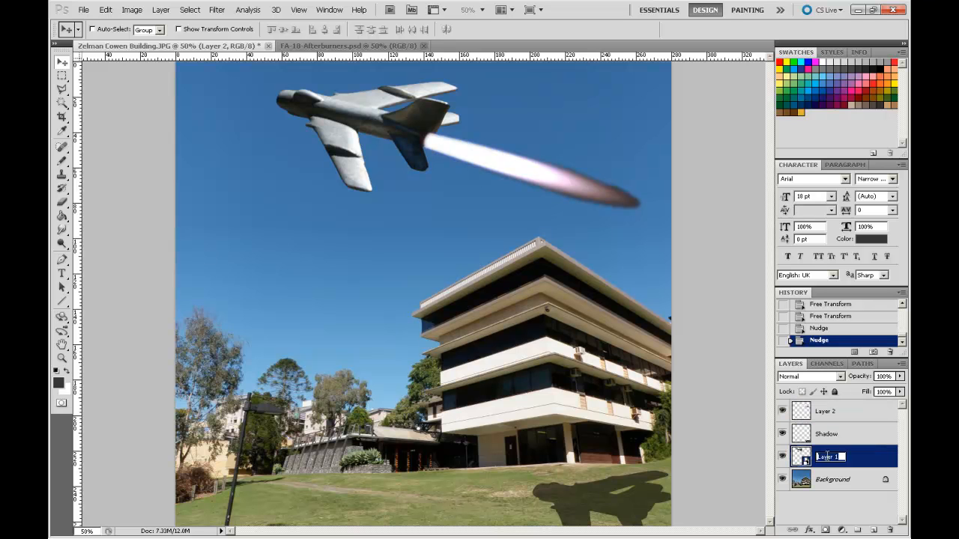
{"action": "type", "text": "Plane"}
{"action": "double_click", "coordinate": [828, 411]}
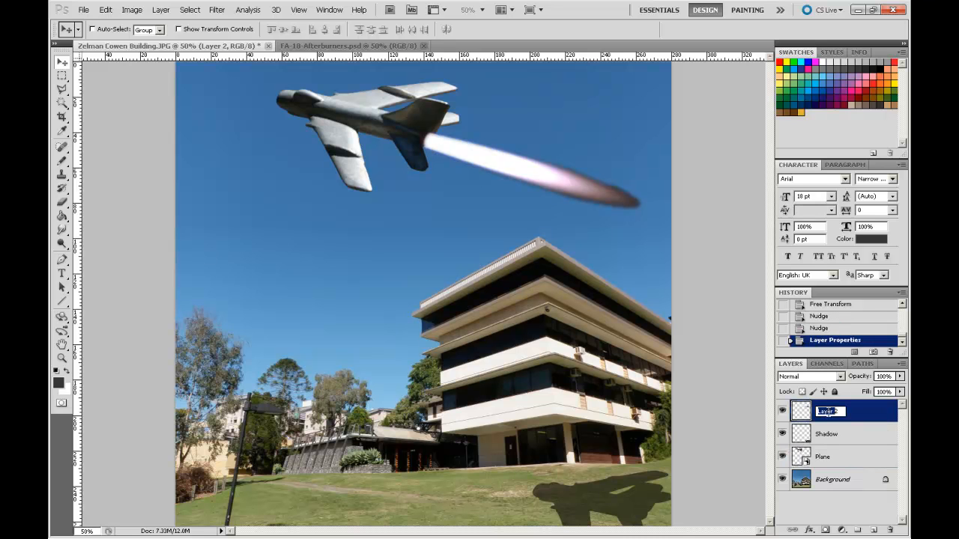
{"action": "type", "text": "Flare"}
{"action": "left_click", "coordinate": [65, 60]}
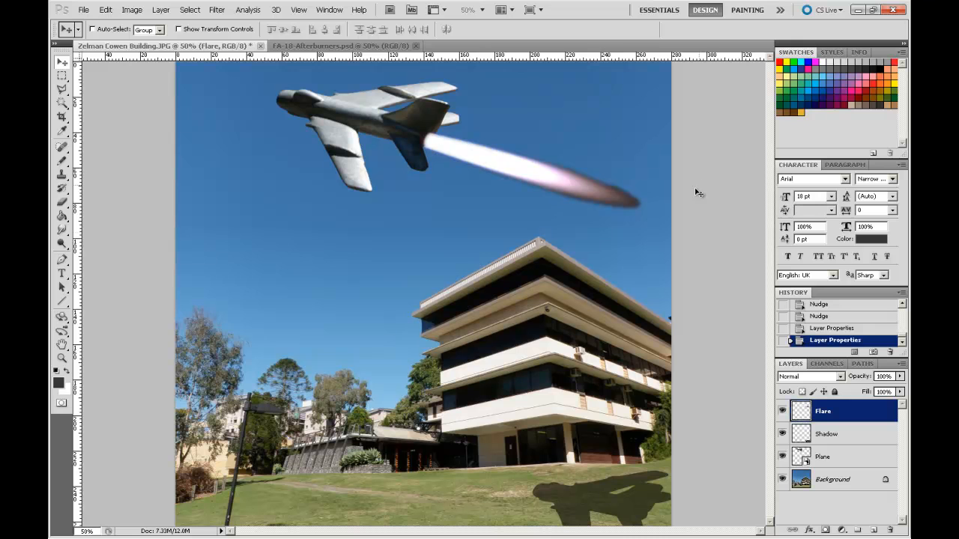